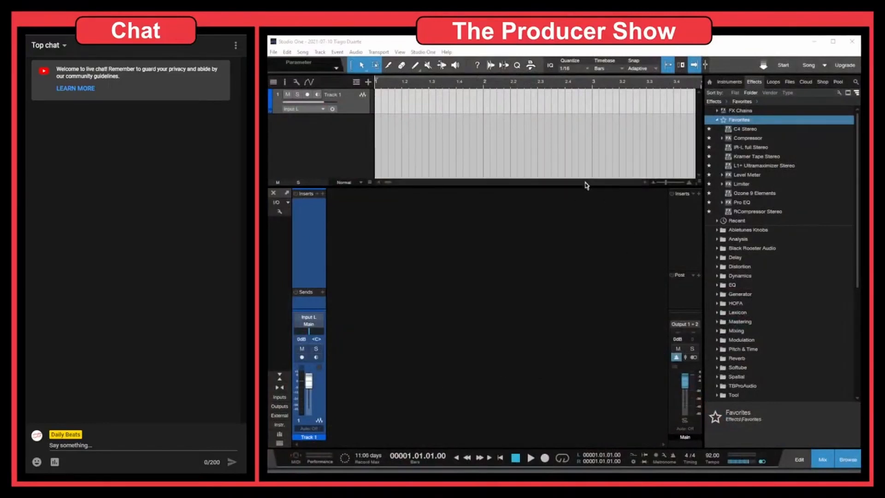
Focus Studio One and drag the Inserts/Sends divider on Track 1's channel upward
click(343, 100)
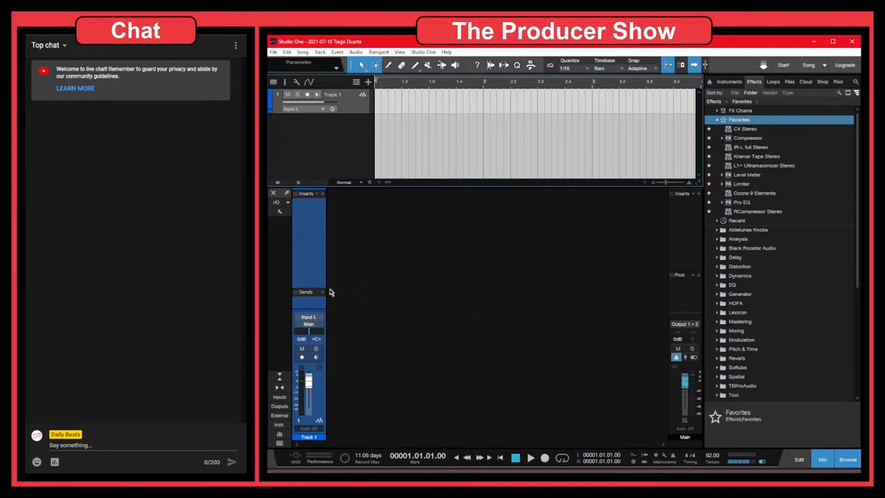
drag(316, 290, 317, 265)
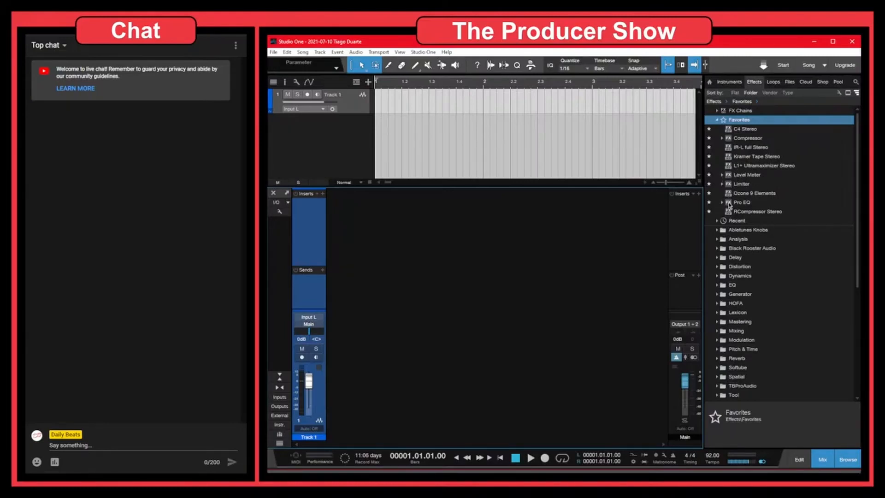
Add Pro EQ, Compressor and Kramer Tape Stereo to Track 1's inserts, closing each editor window
drag(731, 203, 307, 222)
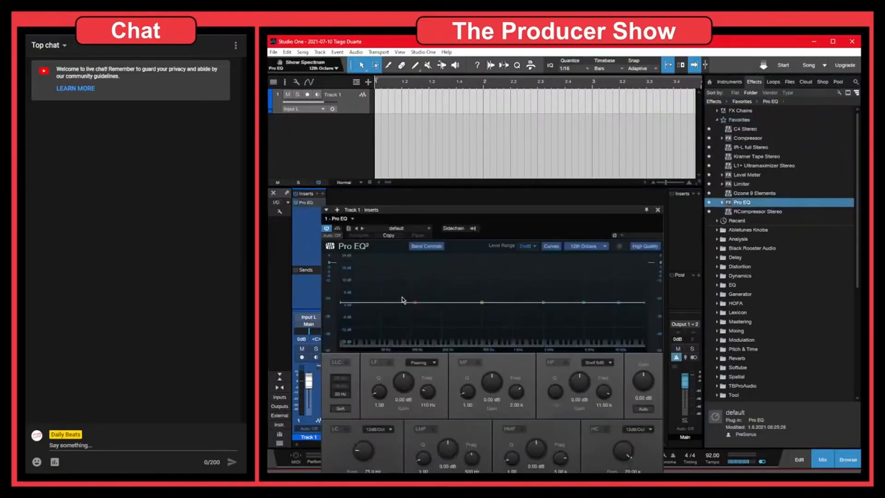
click(658, 209)
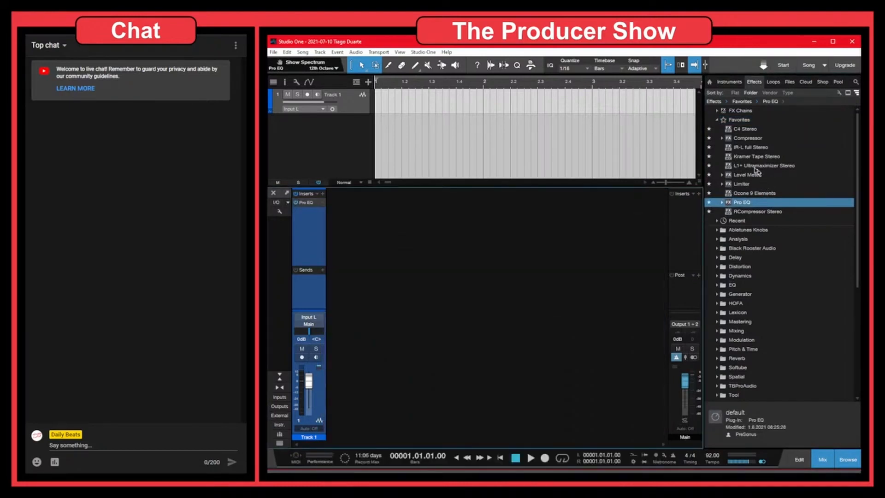
drag(733, 138, 305, 227)
click(674, 212)
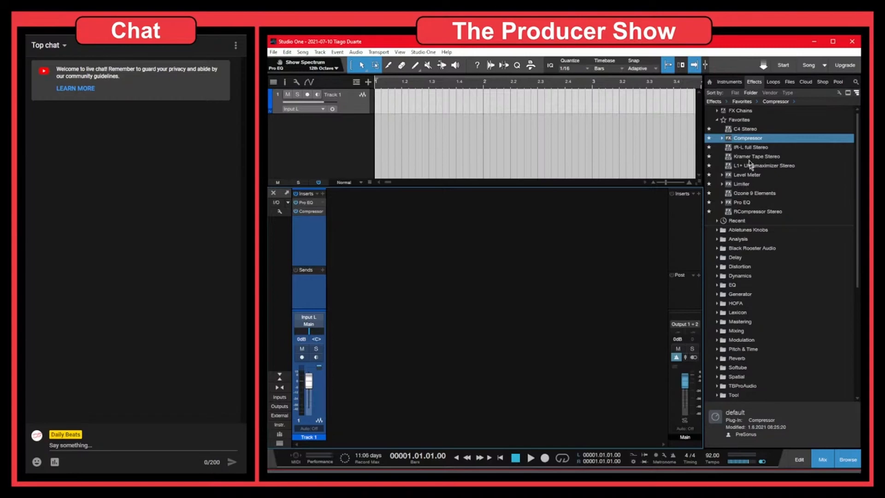
drag(752, 158, 308, 220)
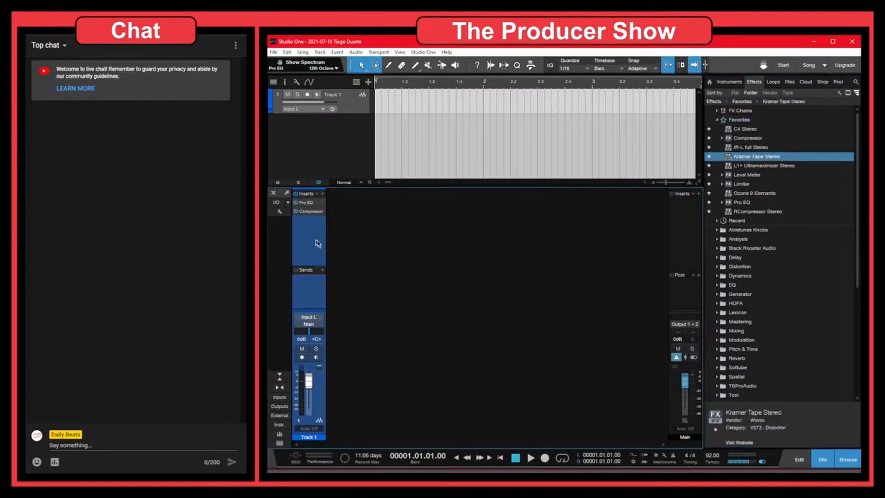
drag(499, 210, 576, 123)
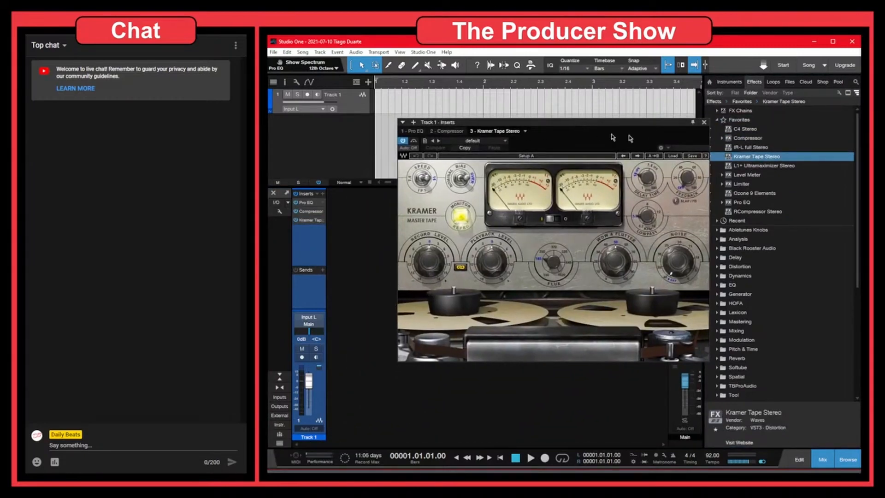
click(703, 122)
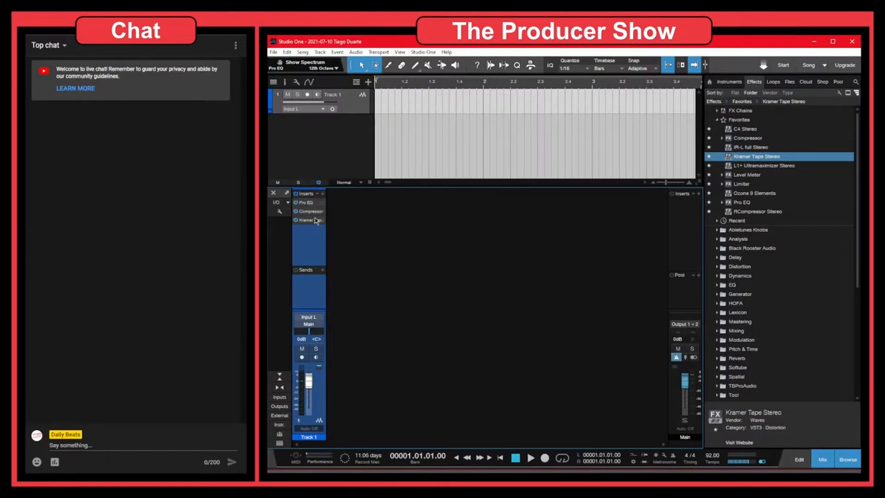
Store Track 1's inserts as an FX Chain named 'The Producer Show Chain'
click(317, 194)
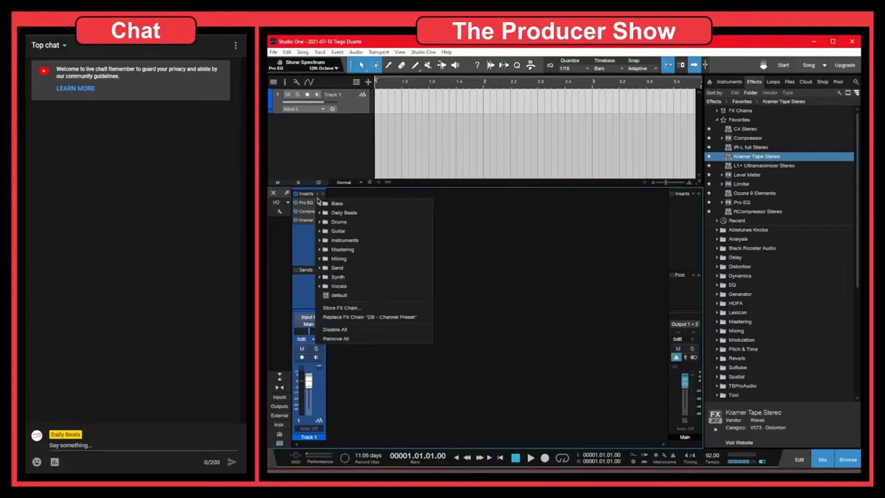
click(359, 308)
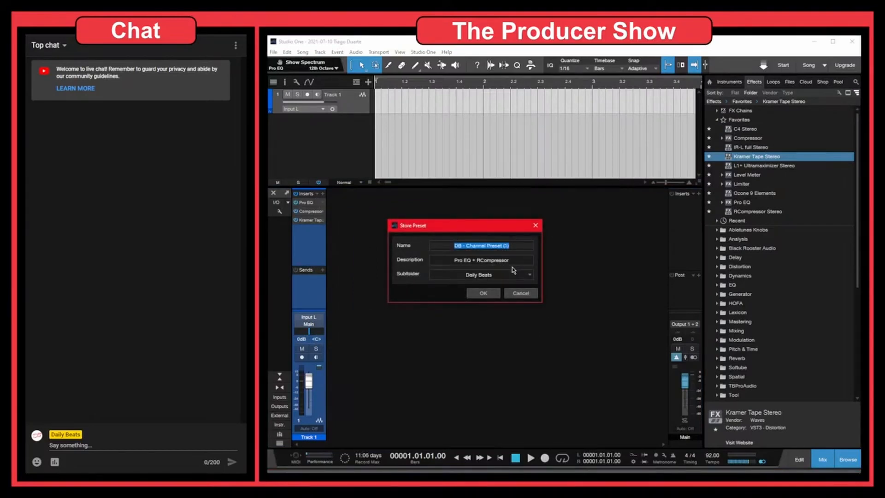
key(End)
key(BackSpace)
key(BackSpace)
key(BackSpace)
key(BackSpace)
key(BackSpace)
key(BackSpace)
key(BackSpace)
key(BackSpace)
key(BackSpace)
key(BackSpace)
key(BackSpace)
key(BackSpace)
key(BackSpace)
key(BackSpace)
key(BackSpace)
key(BackSpace)
key(BackSpace)
key(BackSpace)
key(BackSpace)
key(BackSpace)
key(BackSpace)
key(BackSpace)
text(The Producer Show Chain)
Set the preset description to 'Pro EQ + Compressor + Tape Saturation'
click(518, 260)
click(518, 261)
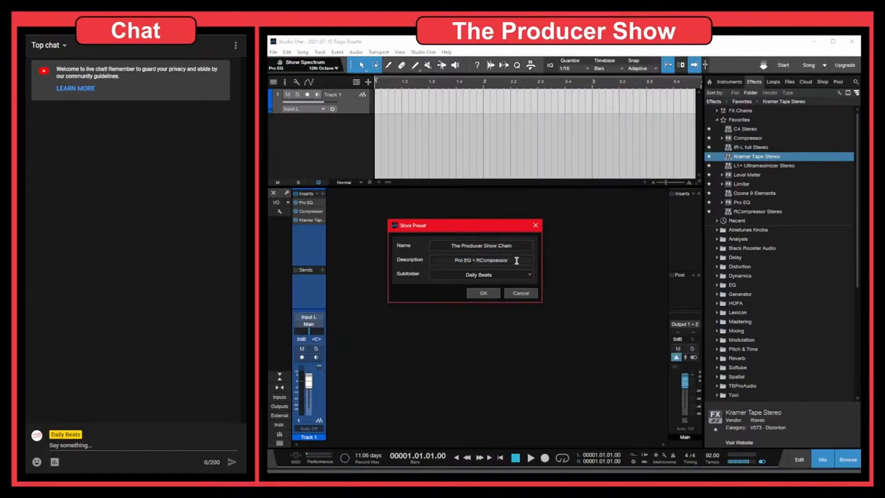
click(480, 260)
key(BackSpace)
key(End)
text(()
key(BackSpace)
text(+)
text( Tape STa)
key(BackSpace)
key(BackSpace)
text(aturation)
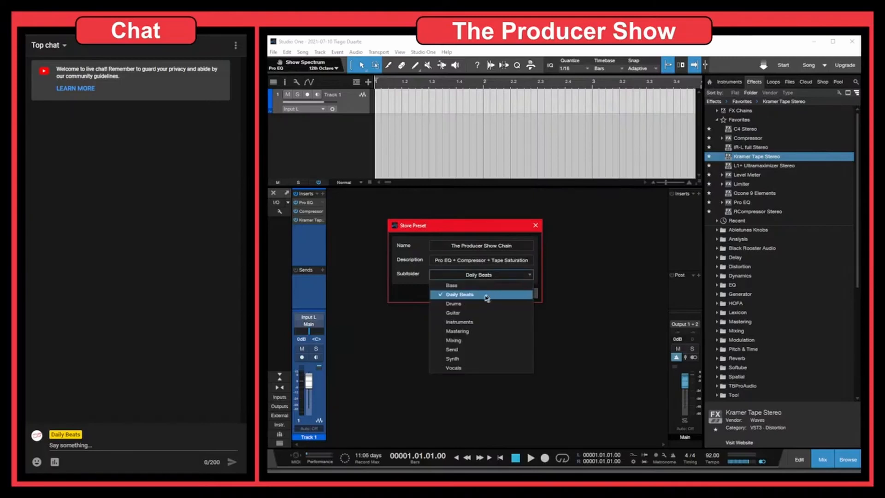
Change the subfolder from Daily Beats to 'The Producer Show'
click(417, 292)
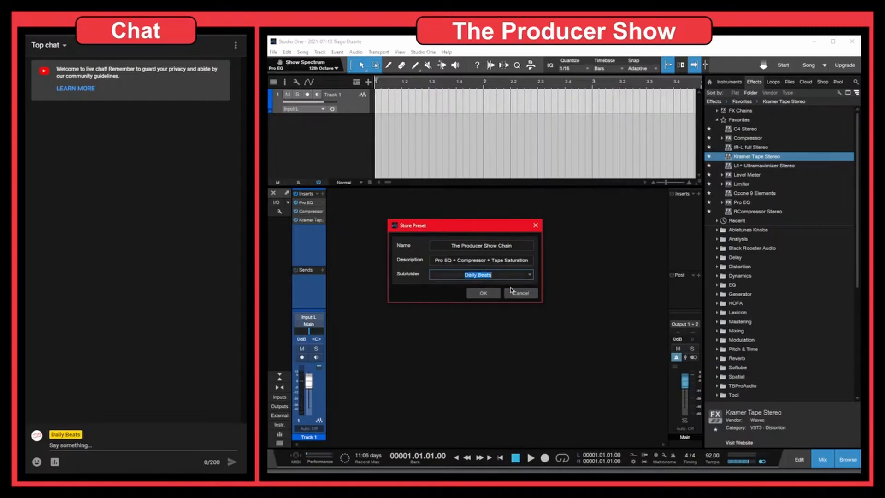
key(BackSpace)
text(The Producer Show)
Save the chain preset, add one mono audio track, and lower its fader to -10.1 dB
click(483, 293)
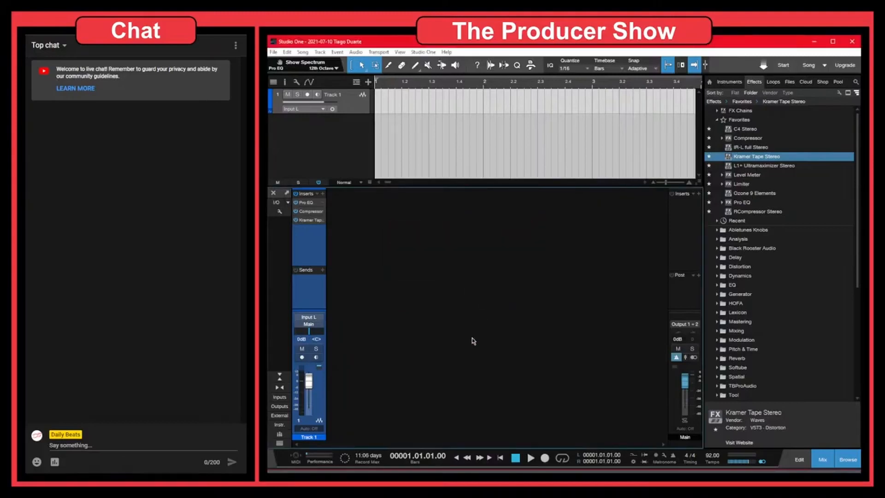
click(310, 141)
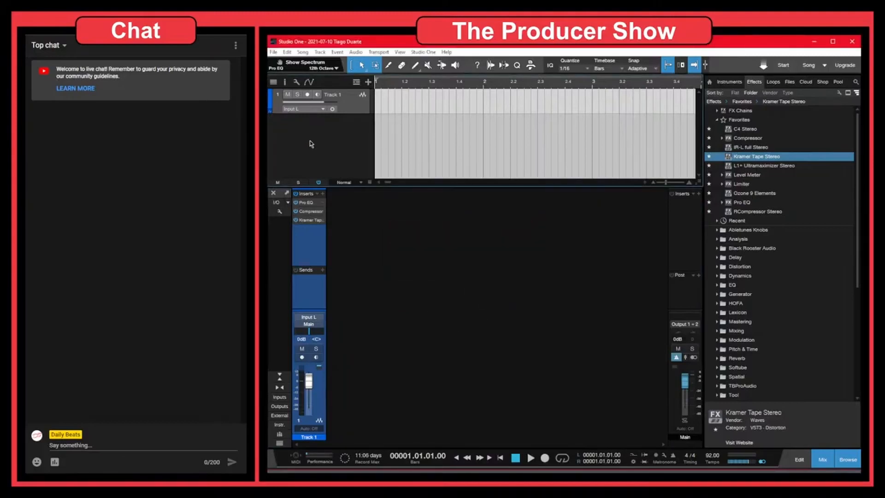
key(t)
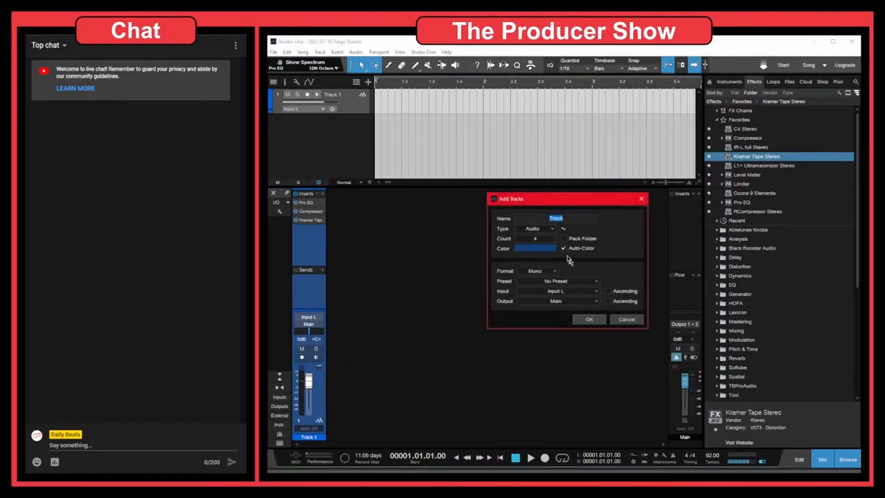
scroll(539, 240, down, 3)
click(594, 324)
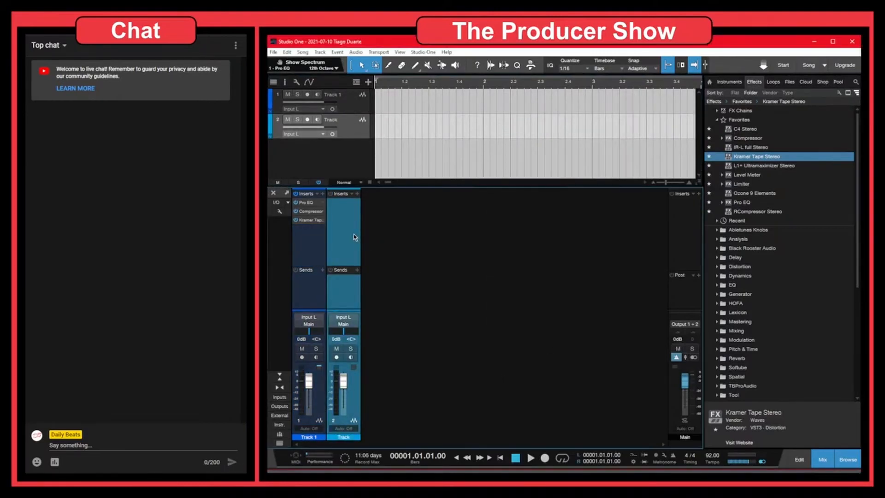
drag(344, 383, 341, 394)
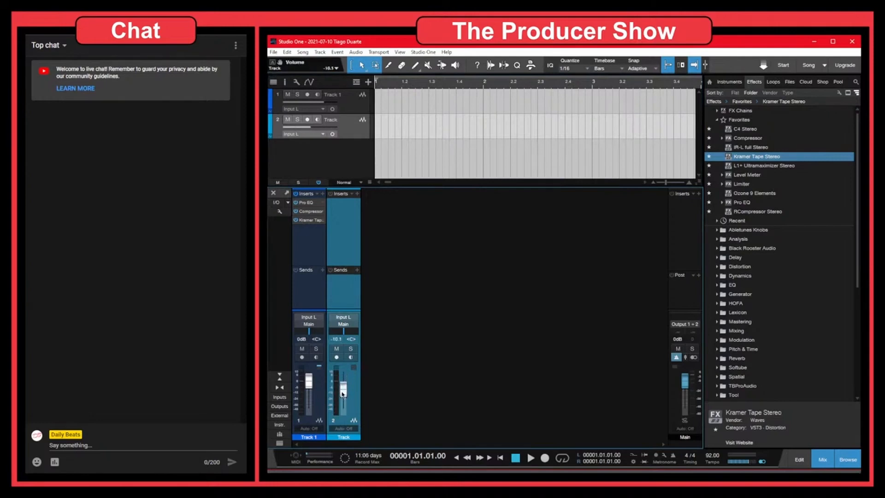
Load 'The Producer Show Chain' from The Producer Show folder onto Track 2's inserts
click(352, 196)
click(355, 287)
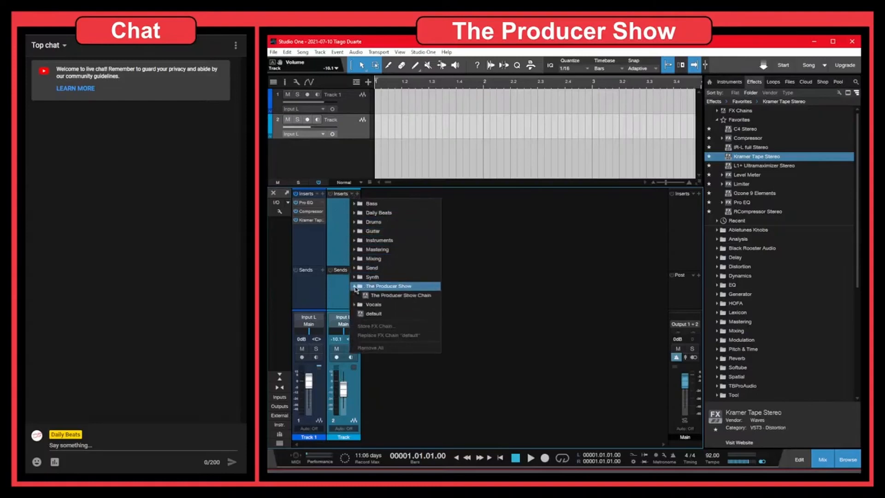
click(402, 299)
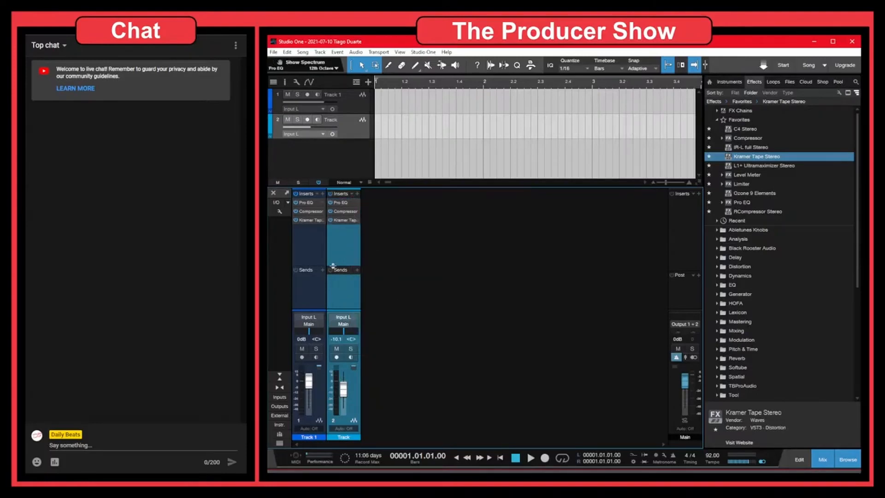
Inspect Track 2's Pro EQ and browse the chain preset folders without applying another chain
click(344, 203)
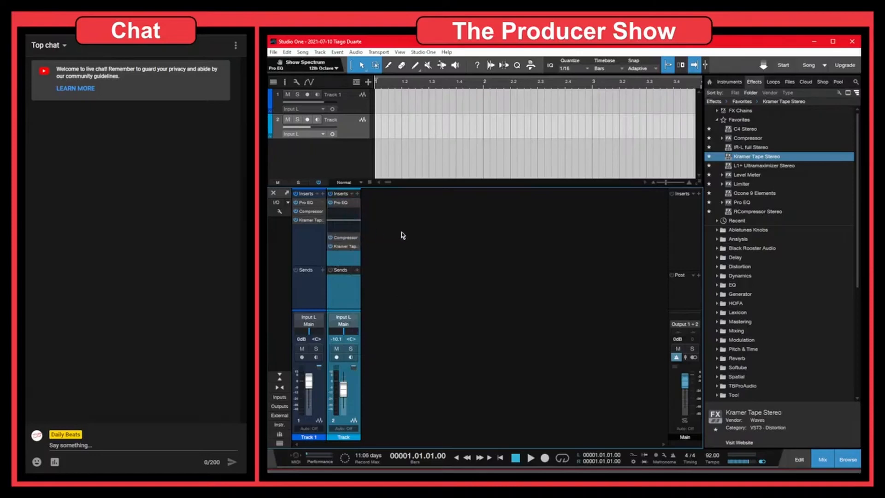
click(355, 204)
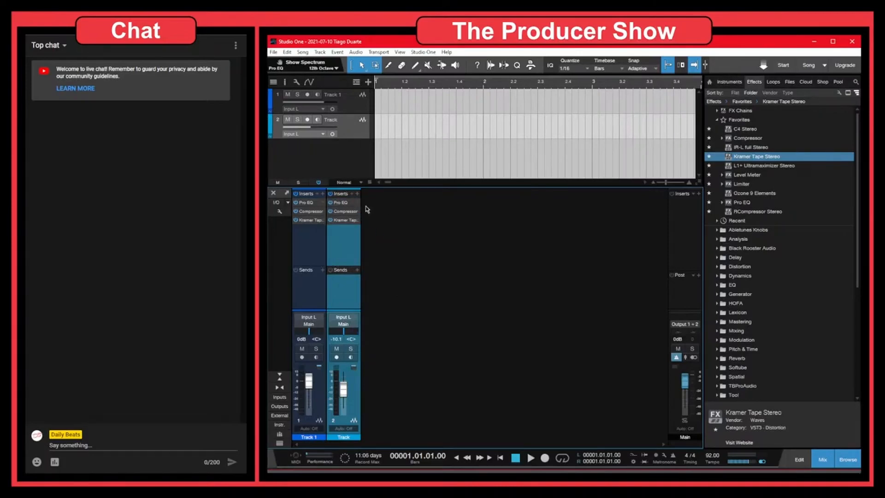
click(731, 204)
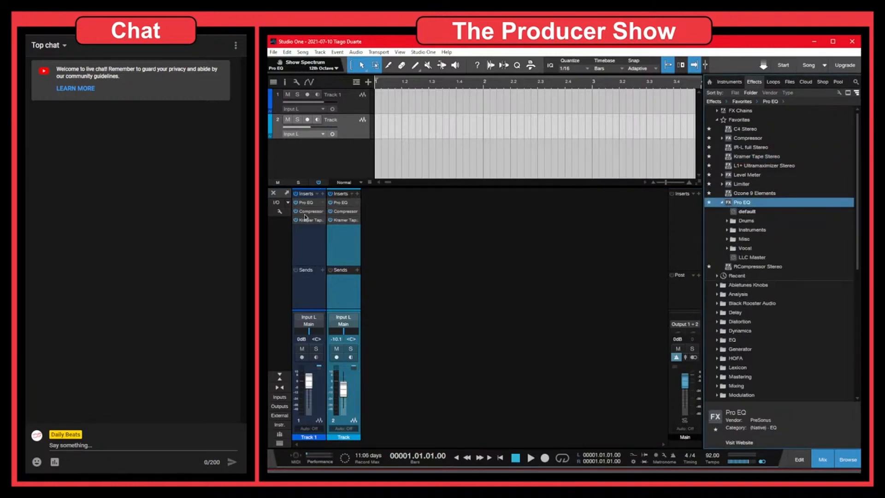
click(352, 194)
click(368, 277)
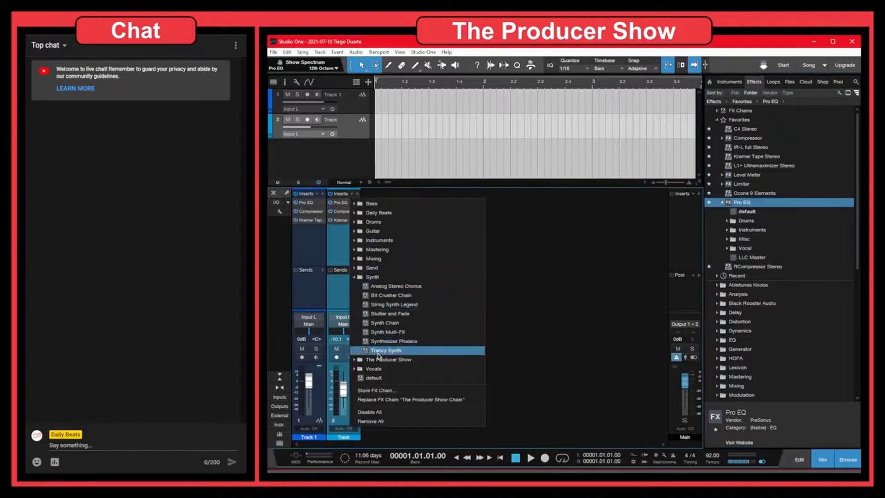
click(379, 360)
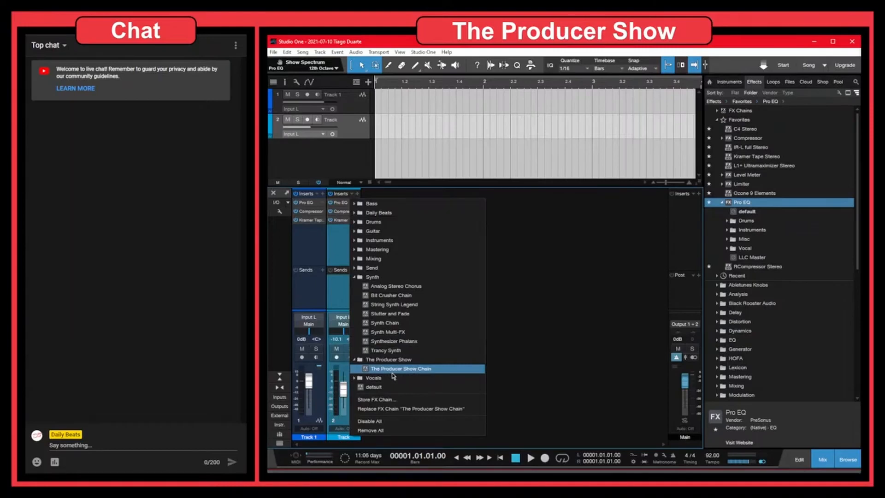
click(369, 276)
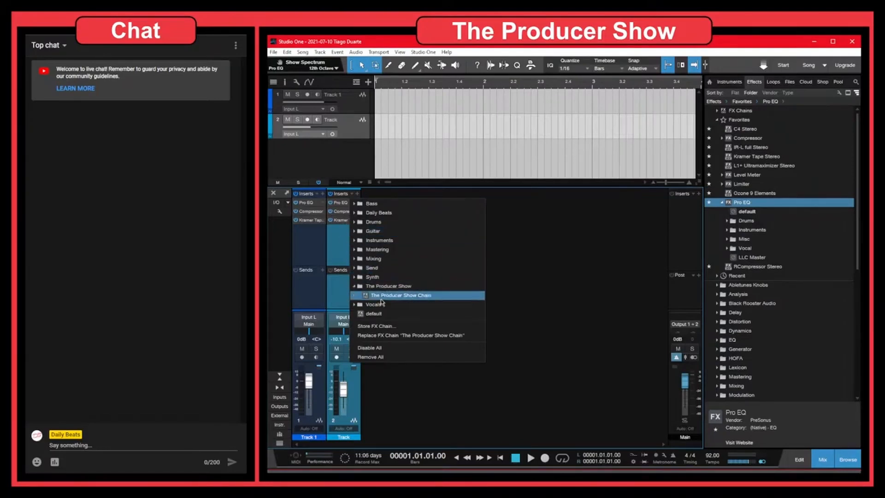
click(337, 246)
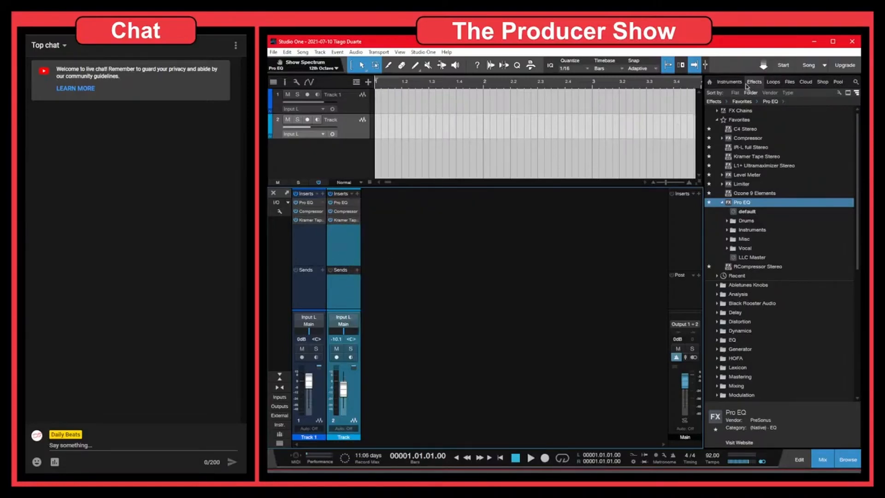
Expand The Producer Show Chain in Effects > FX Chains to list Pro EQ, Compressor and Kramer Tape Stereo
click(846, 461)
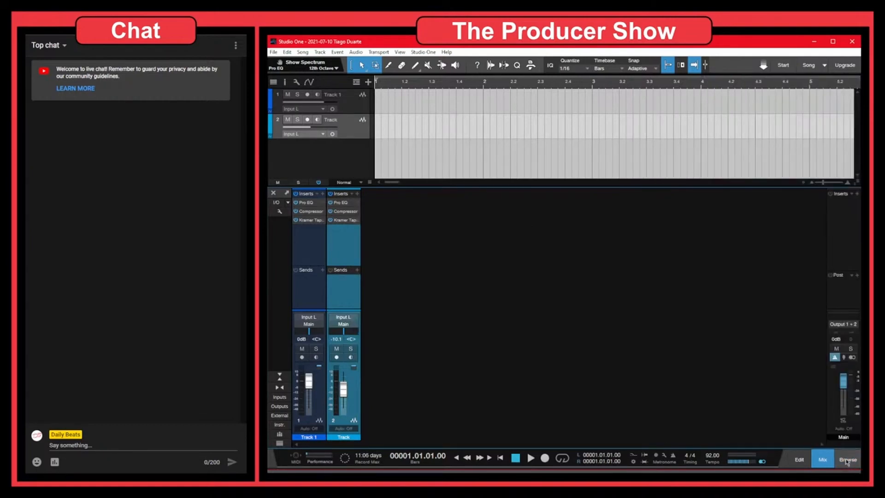
click(845, 460)
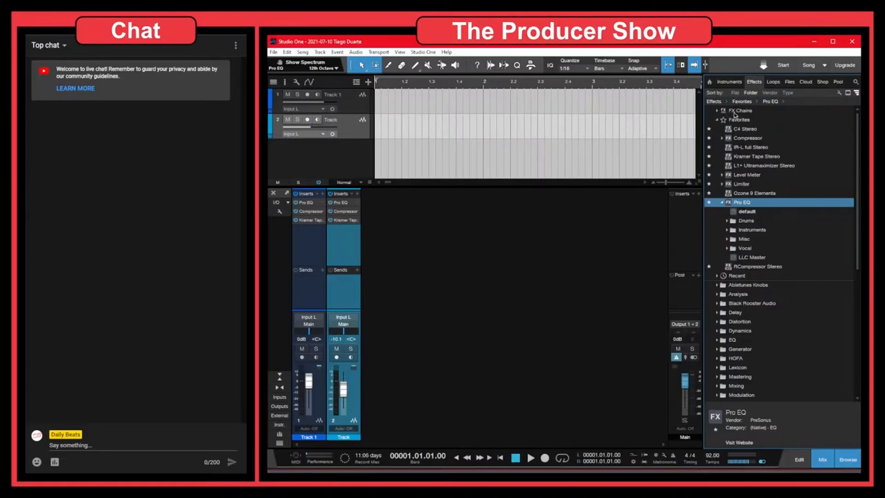
click(717, 112)
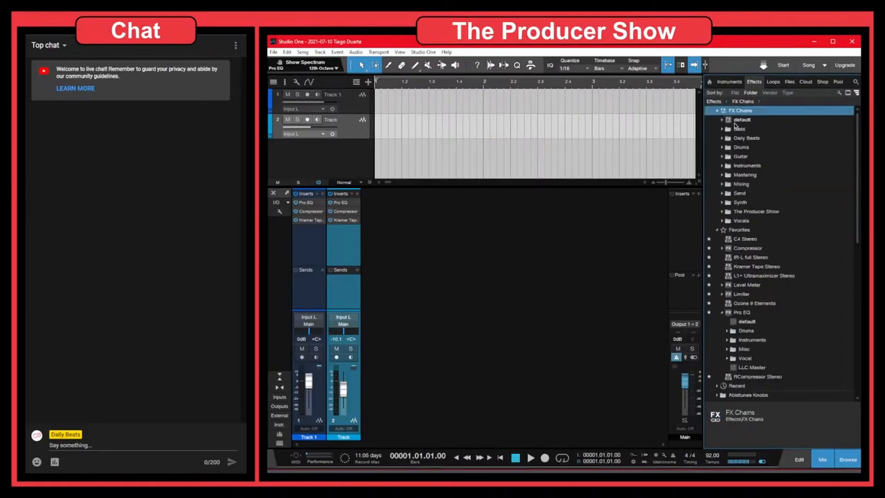
double_click(737, 212)
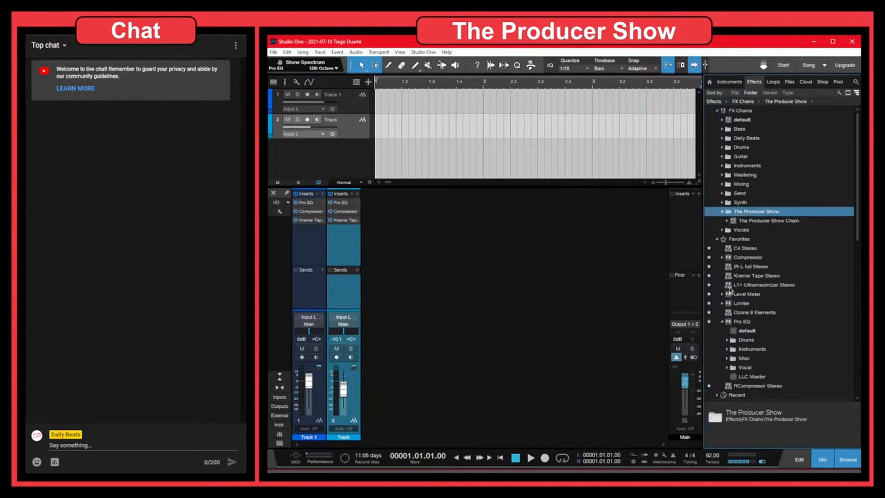
click(739, 221)
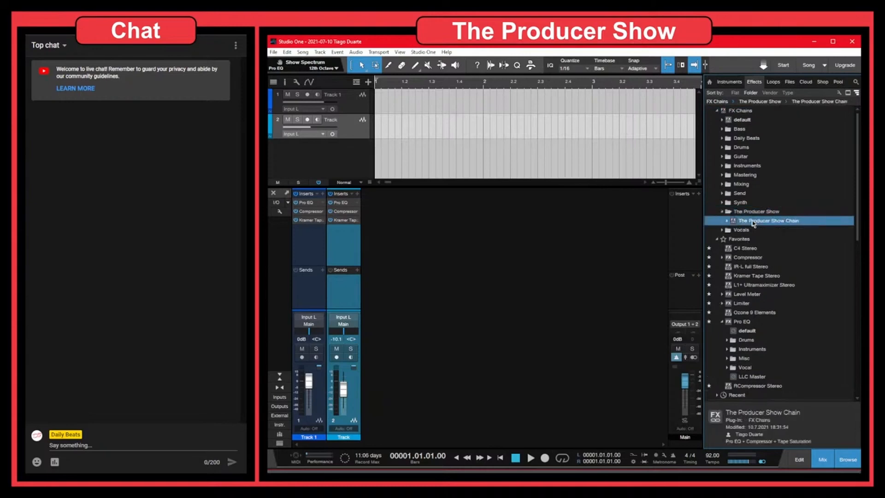
click(726, 223)
click(752, 230)
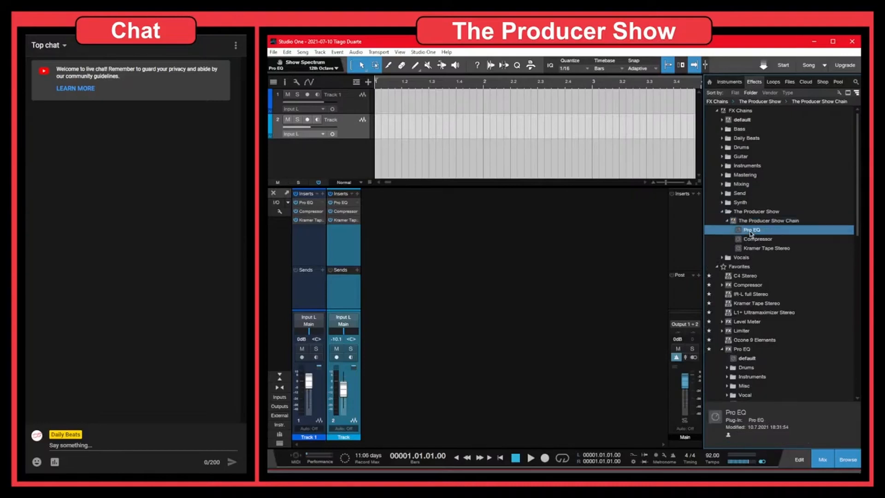
click(751, 239)
click(758, 249)
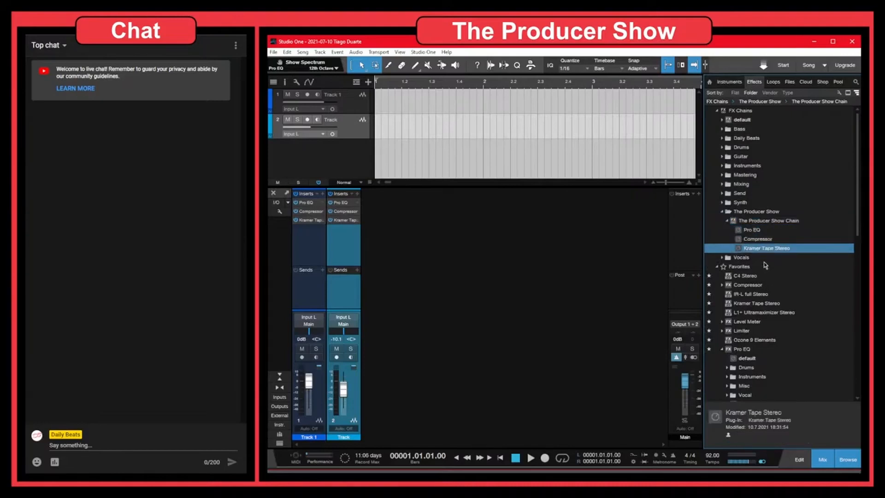
click(750, 223)
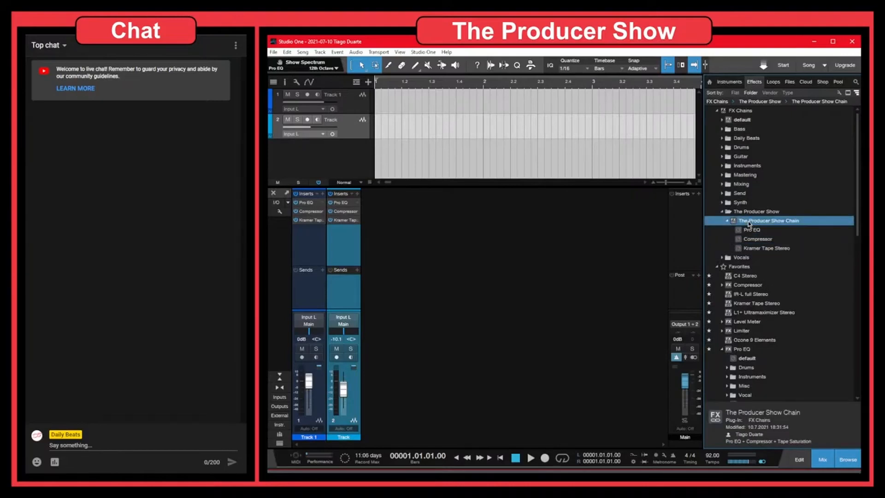
Delete 'The Producer Show Chain' preset from its context menu and confirm
right_click(750, 223)
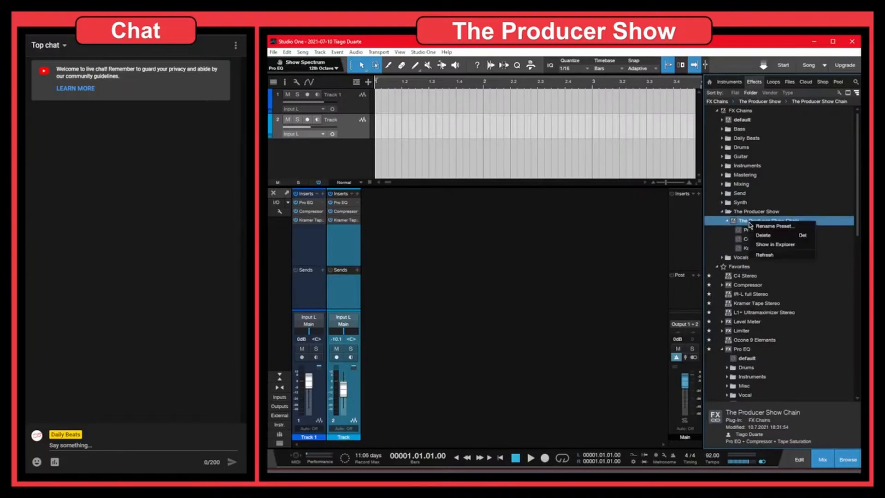
click(778, 239)
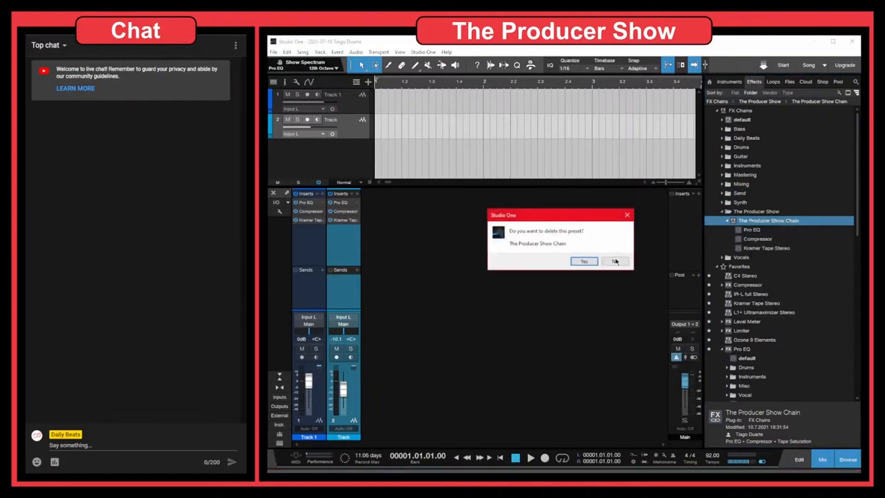
click(592, 261)
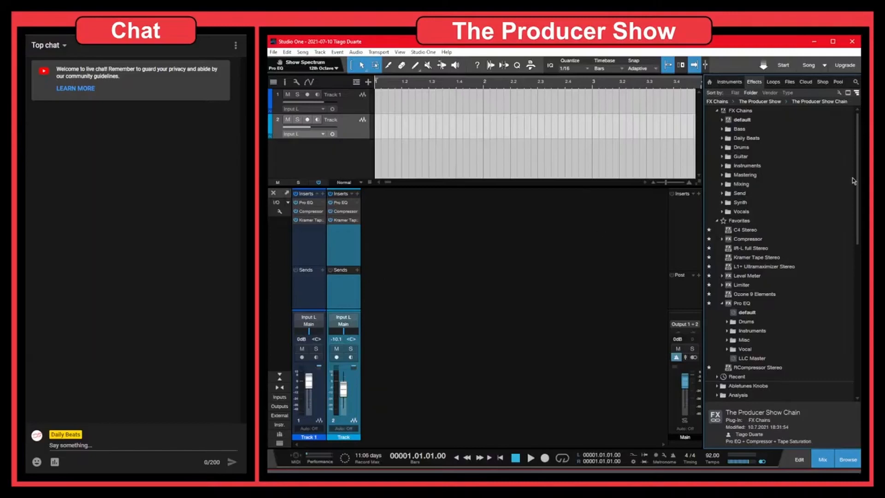
click(717, 112)
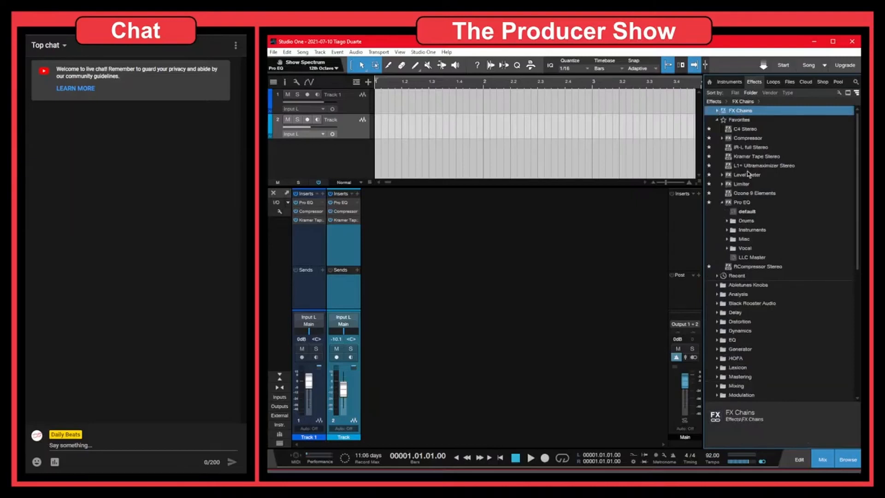
click(718, 112)
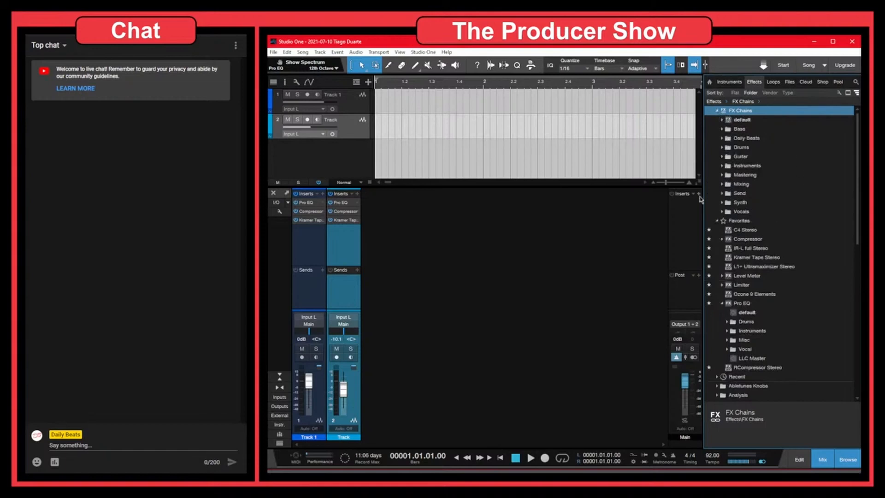
click(718, 112)
click(352, 193)
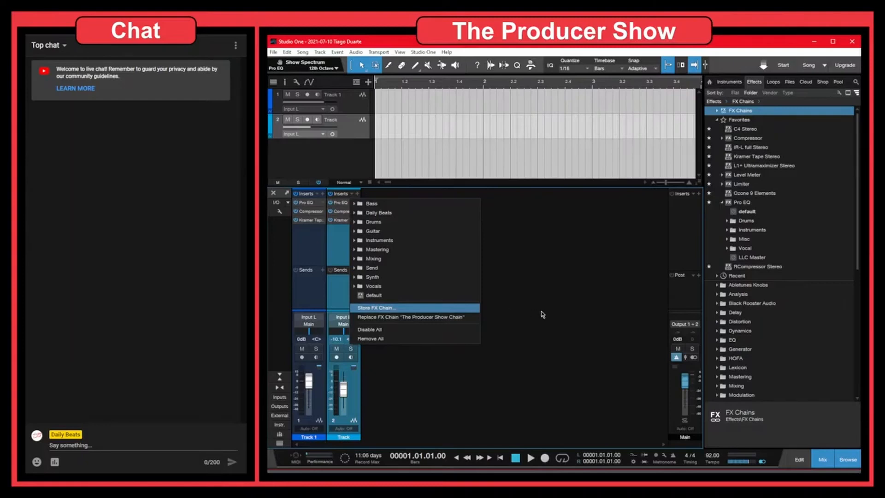
click(563, 319)
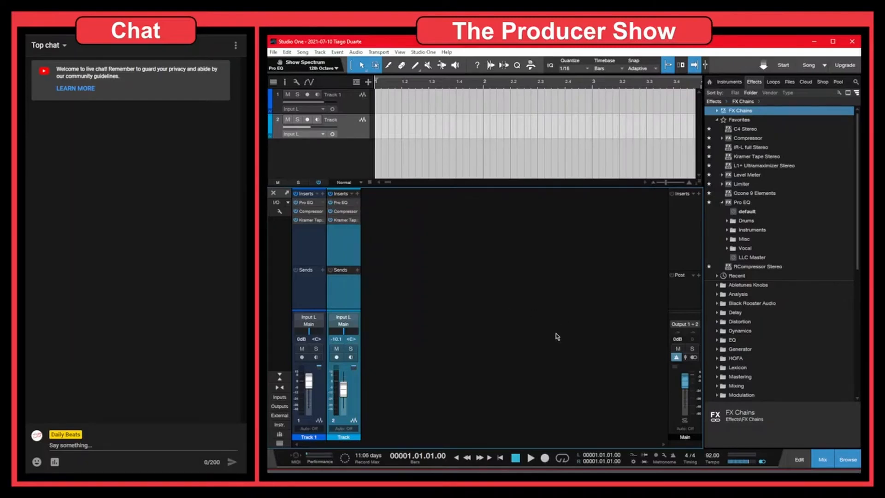
click(721, 204)
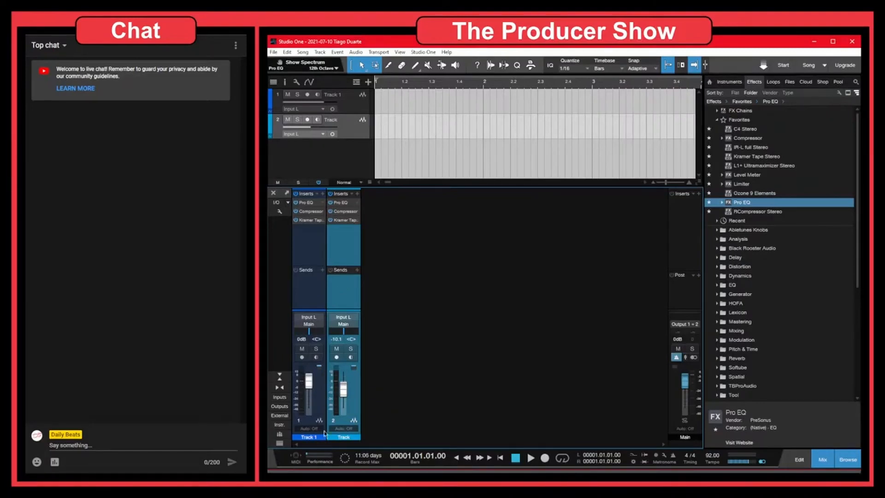
In FL Studio, open the Mixer and reset Insert 2's stereo separation
key(alt+Tab)
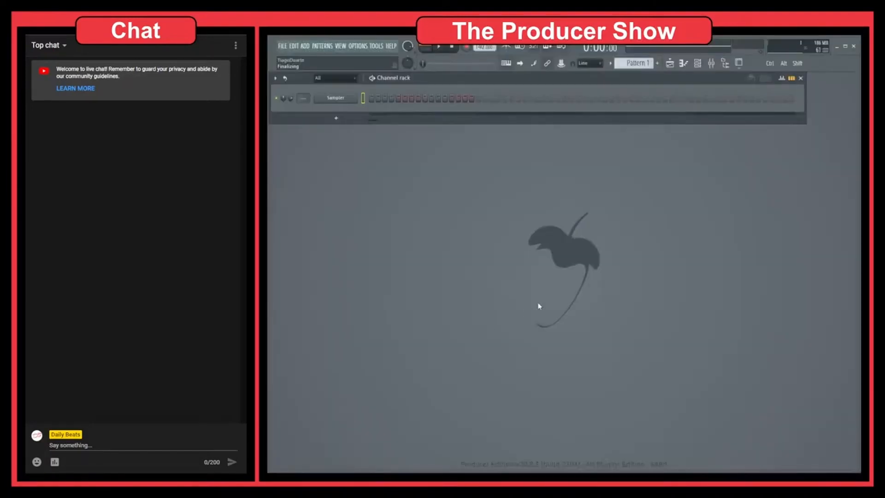
click(711, 63)
click(343, 366)
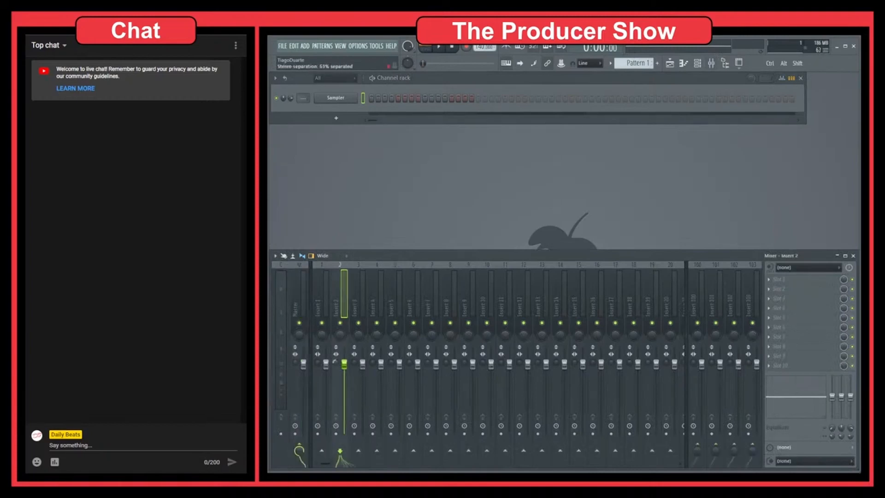
right_click(339, 368)
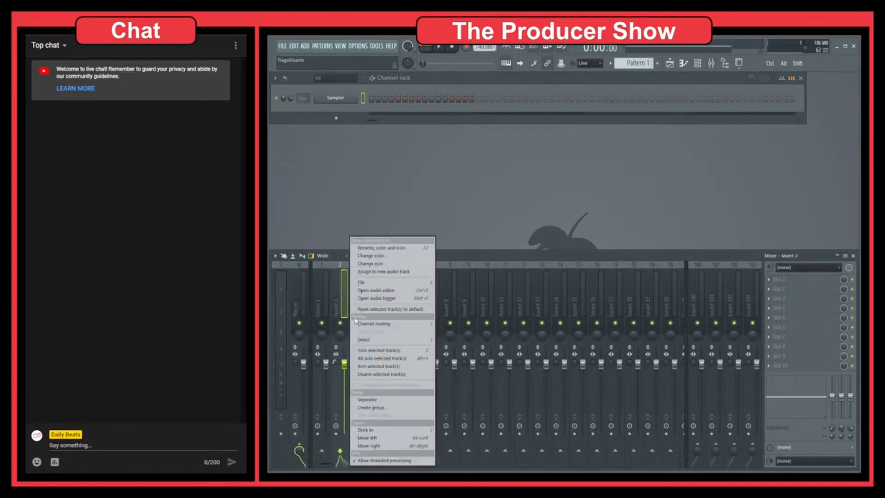
click(336, 356)
right_click(335, 363)
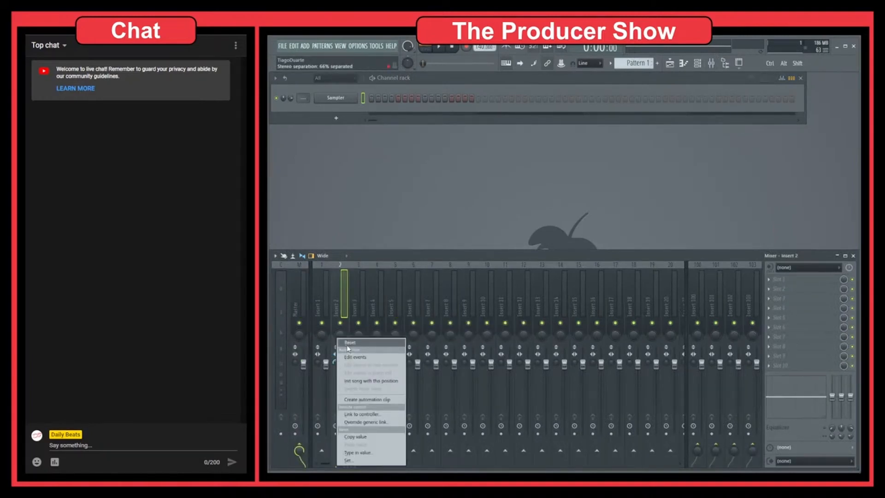
click(346, 344)
Pull down the faders of Inserts 2 to 5 to staggered lower levels, then reselect Insert 2
drag(346, 366, 381, 392)
drag(399, 364, 399, 380)
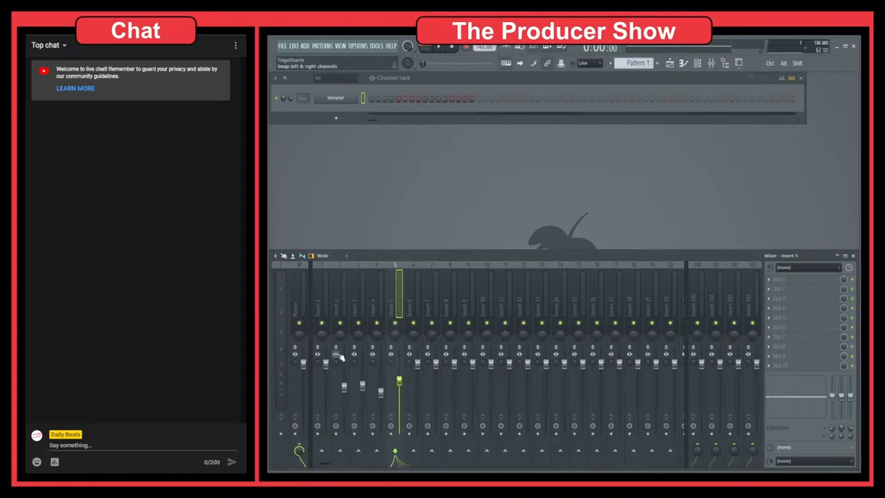
click(324, 282)
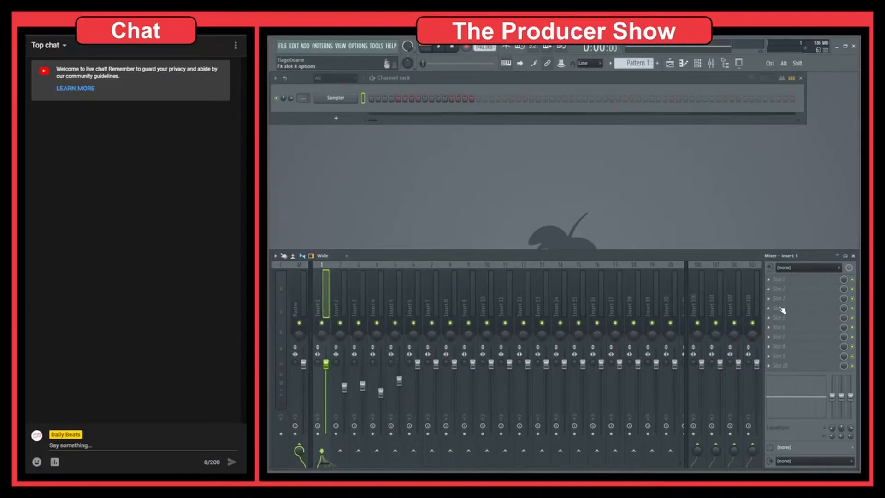
click(340, 308)
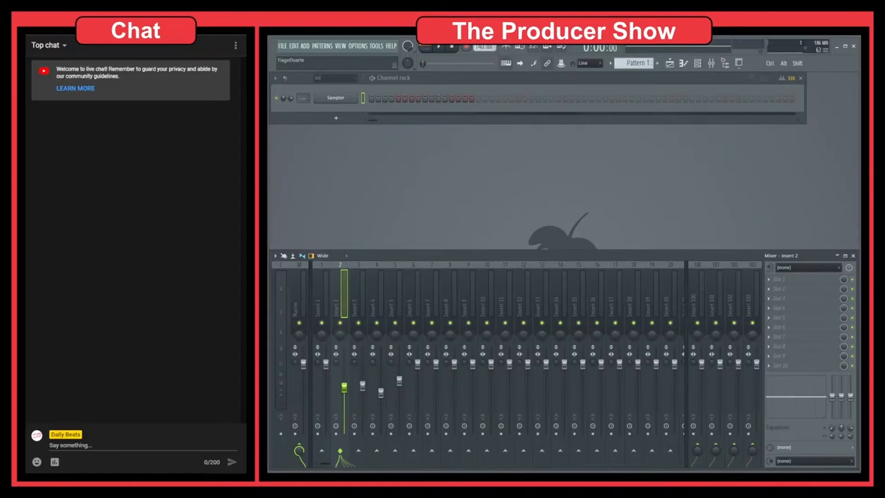
Alt-Tab from FL Studio back to Studio One
key(alt+Tab)
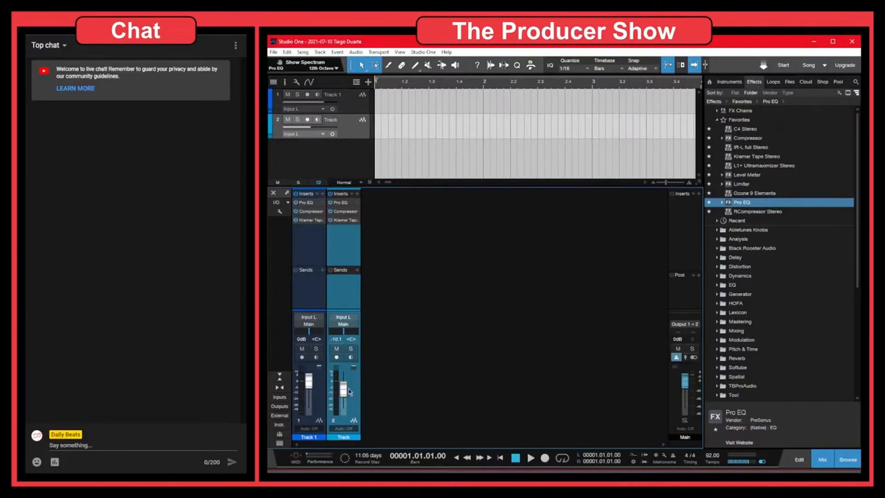
Pan Track 2 from centre to R85 in the Studio One mixer
drag(349, 330, 354, 331)
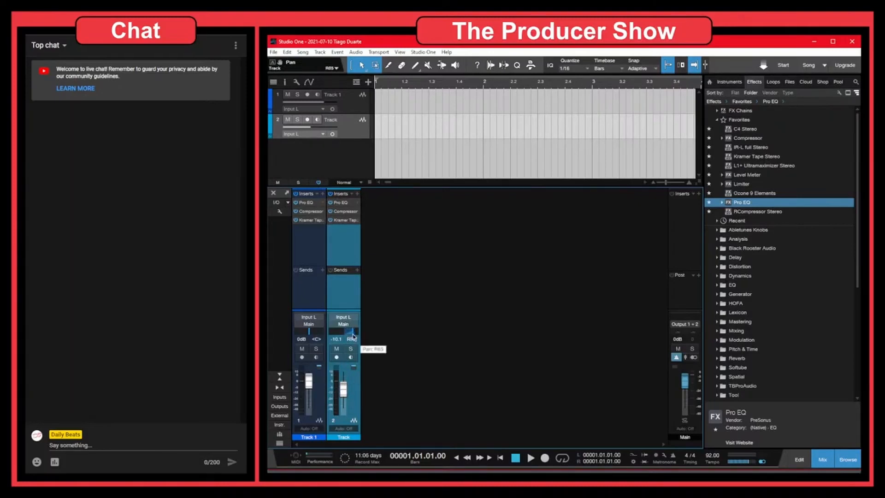